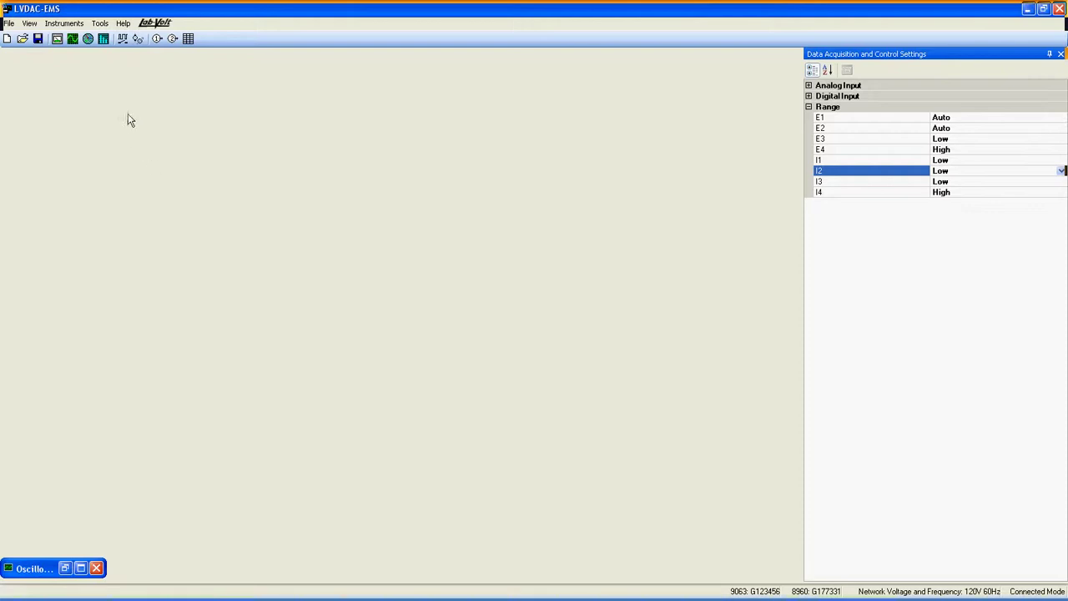
# Open the Chopper/Inverter Control instrument from the LVDAC-EMS toolbar.
pyautogui.click(122, 40)
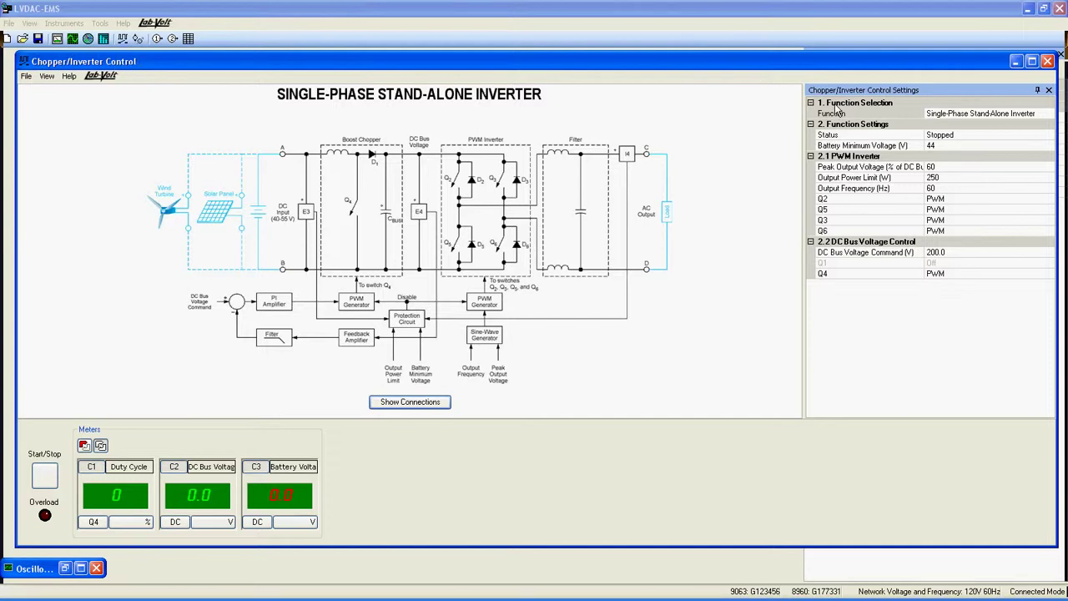
# Set Function to Single-Phase Grid-Tied Inverter and accept the automatic input range change.
pyautogui.click(1048, 119)
pyautogui.click(1049, 115)
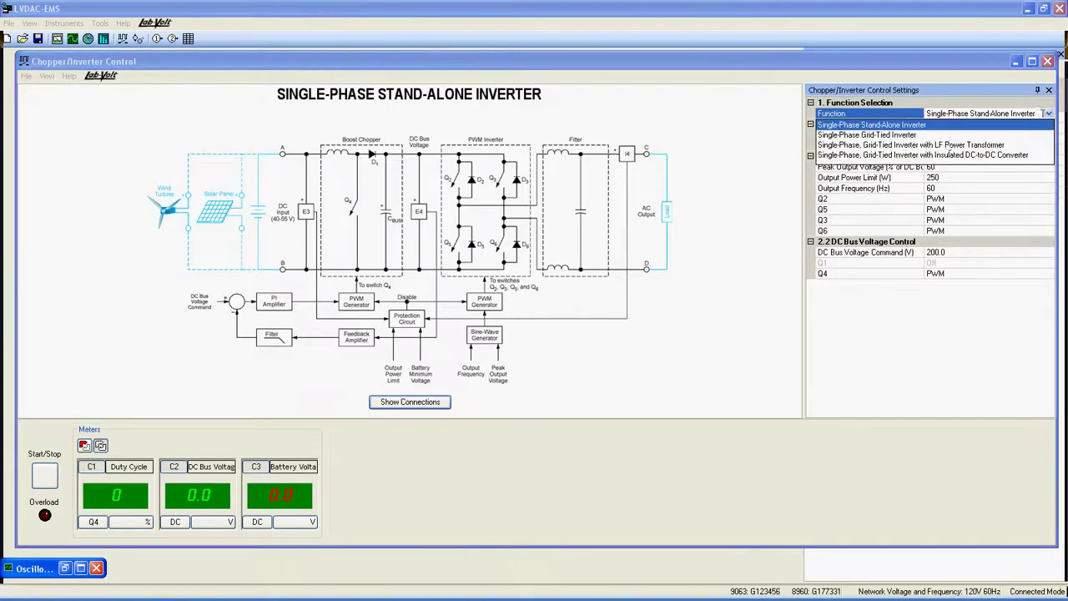
pyautogui.click(867, 135)
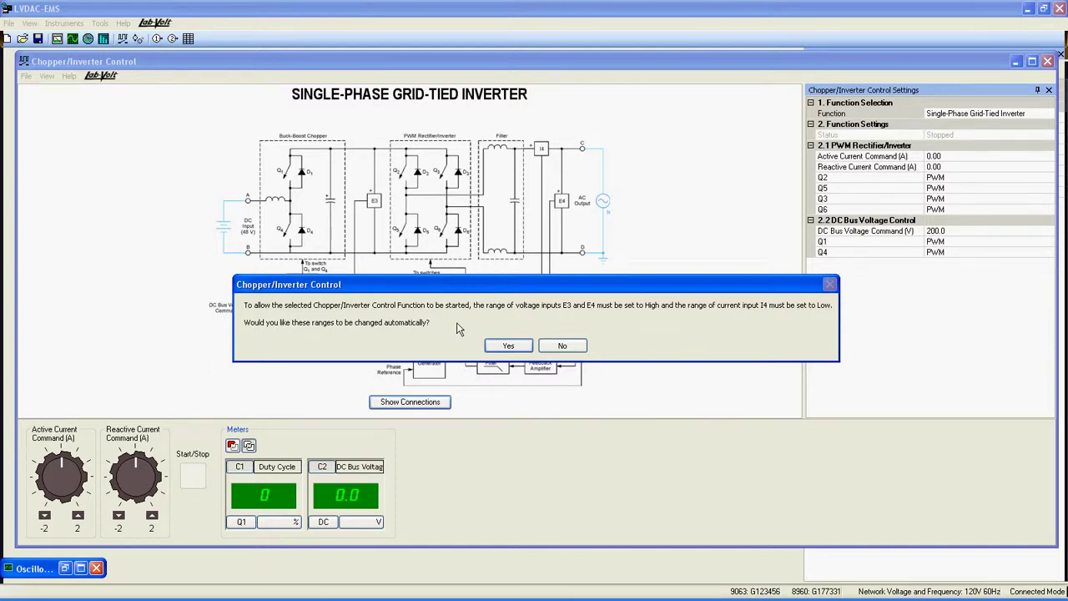
pyautogui.click(516, 348)
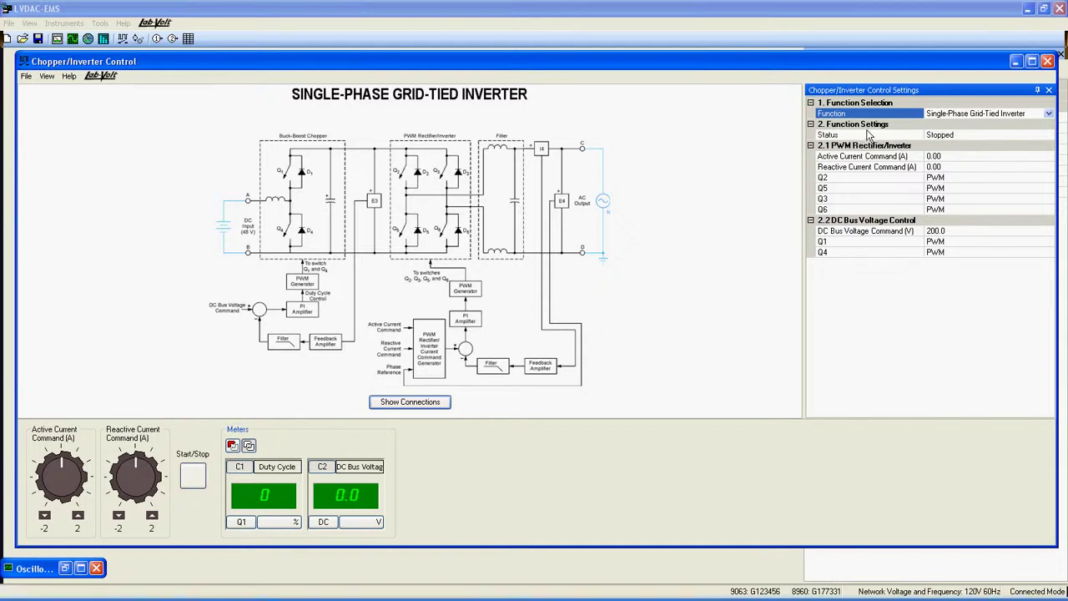
pyautogui.click(978, 135)
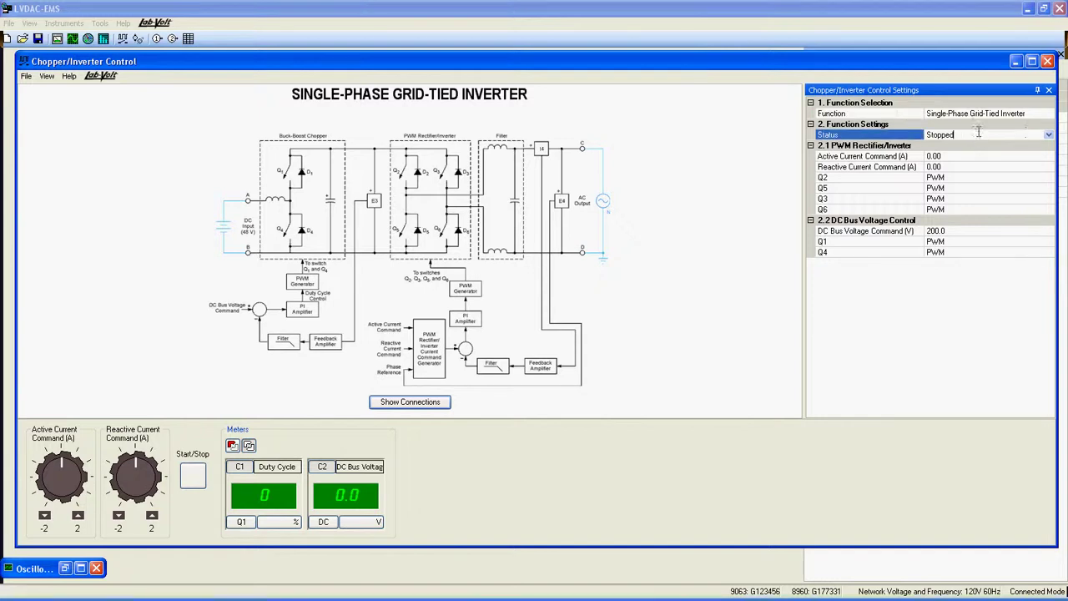
pyautogui.click(1049, 135)
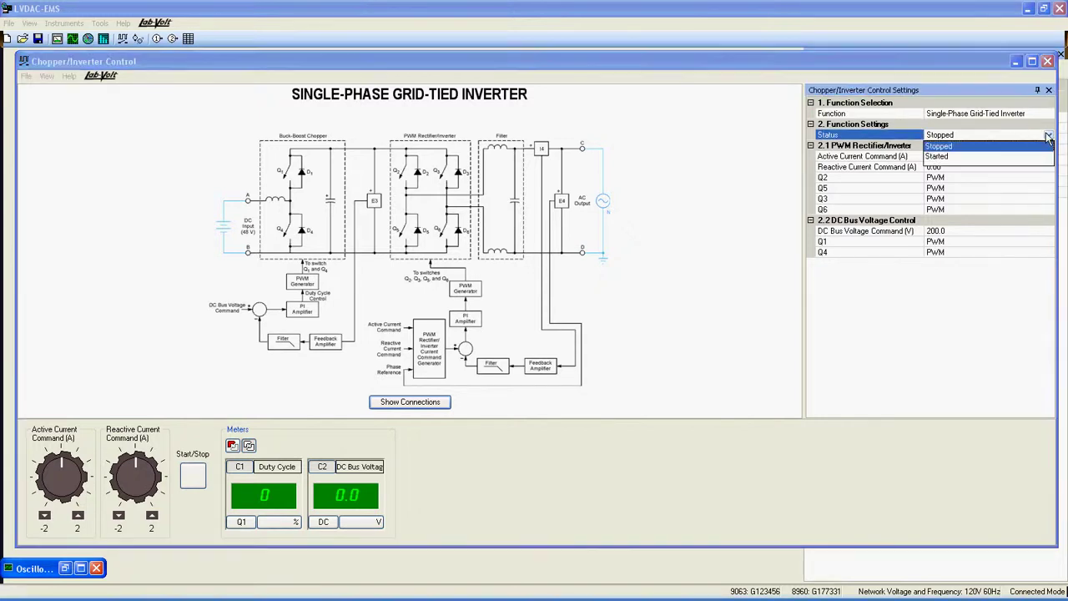
pyautogui.click(966, 155)
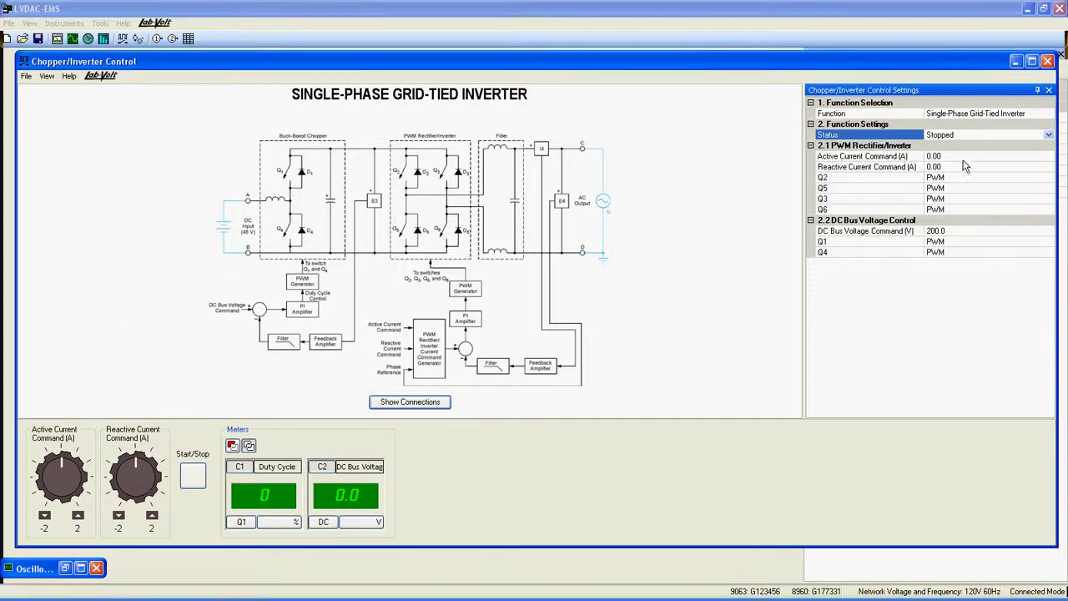
pyautogui.click(972, 154)
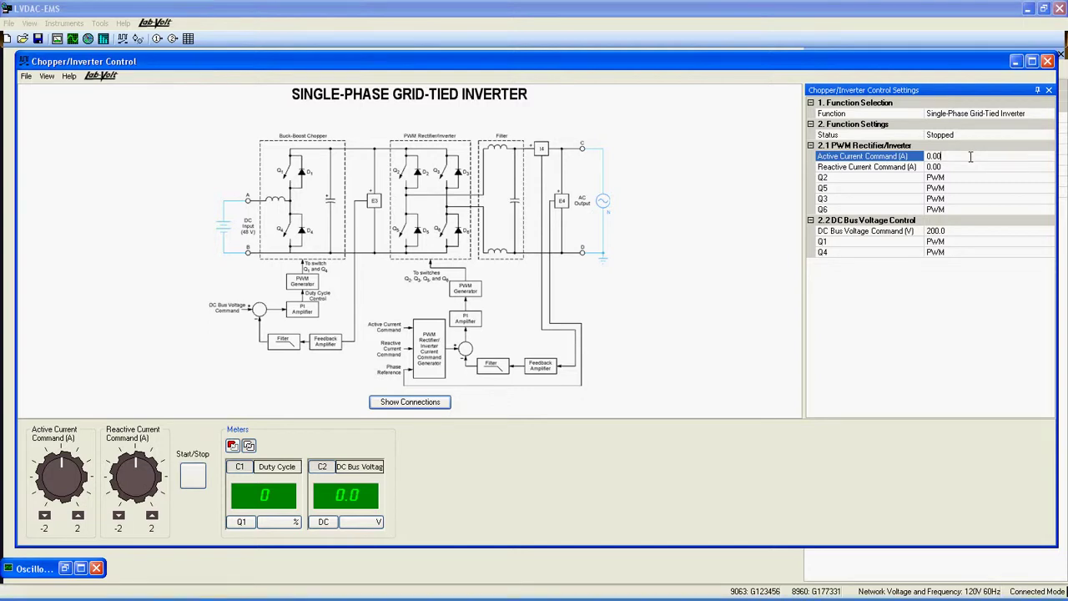
pyautogui.click(971, 167)
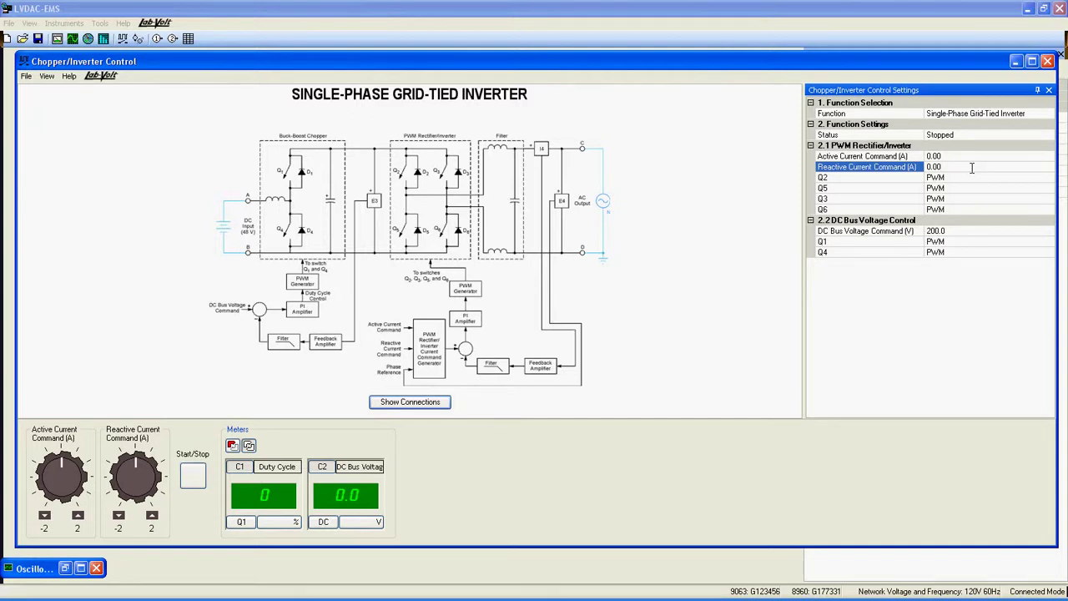
pyautogui.click(977, 177)
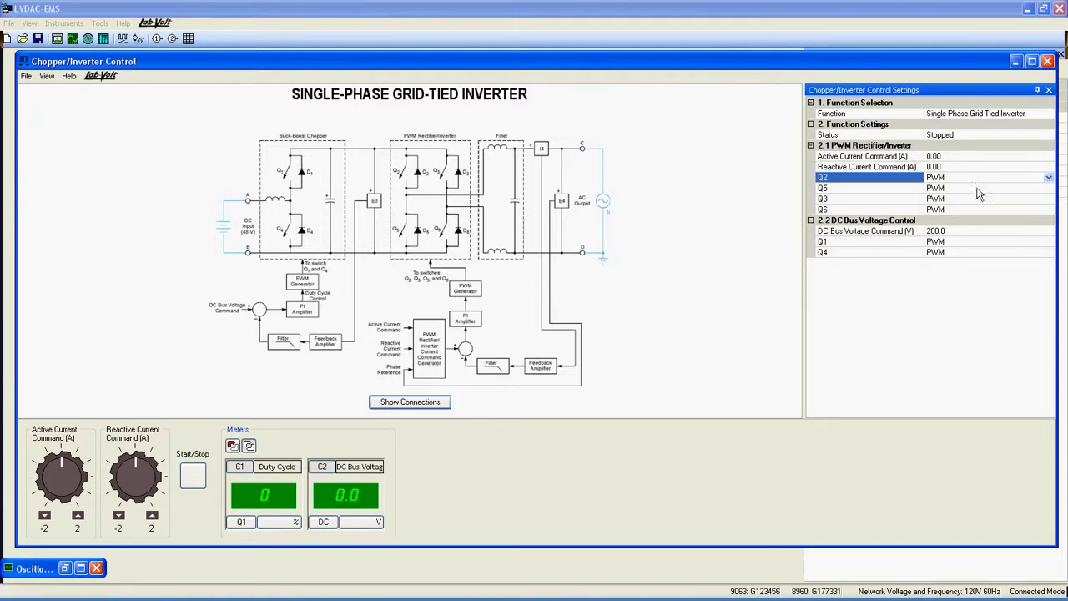
pyautogui.click(977, 188)
pyautogui.click(979, 199)
pyautogui.click(982, 209)
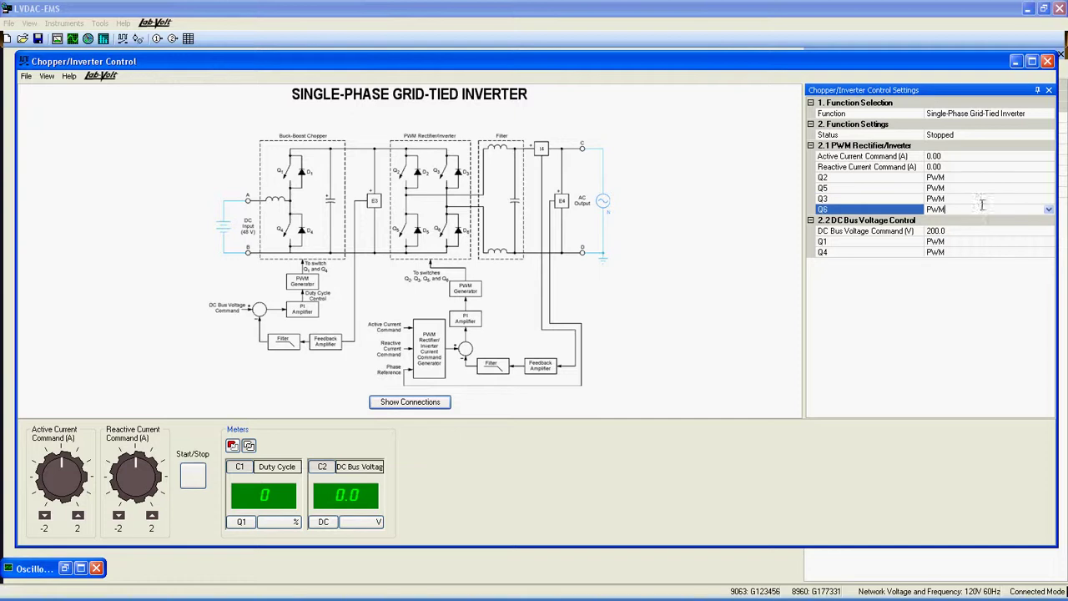
pyautogui.click(1049, 211)
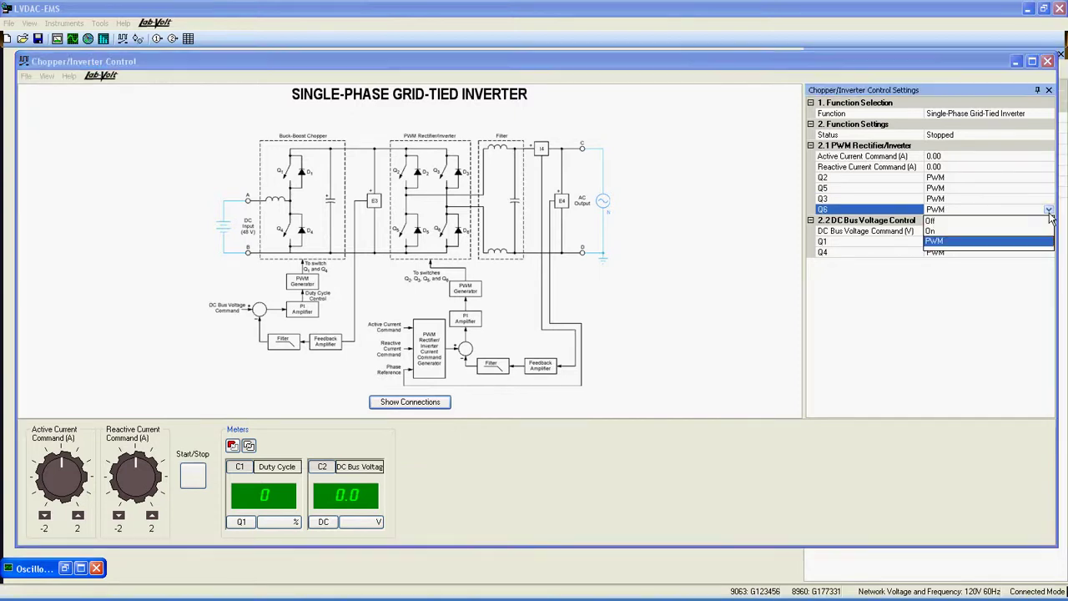
pyautogui.click(935, 241)
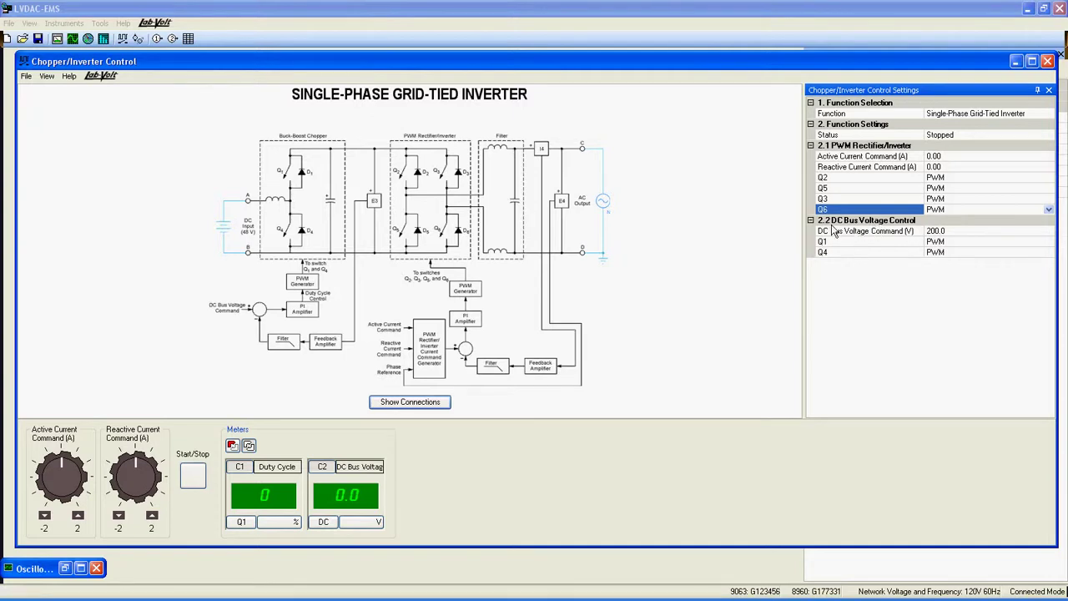
pyautogui.click(979, 230)
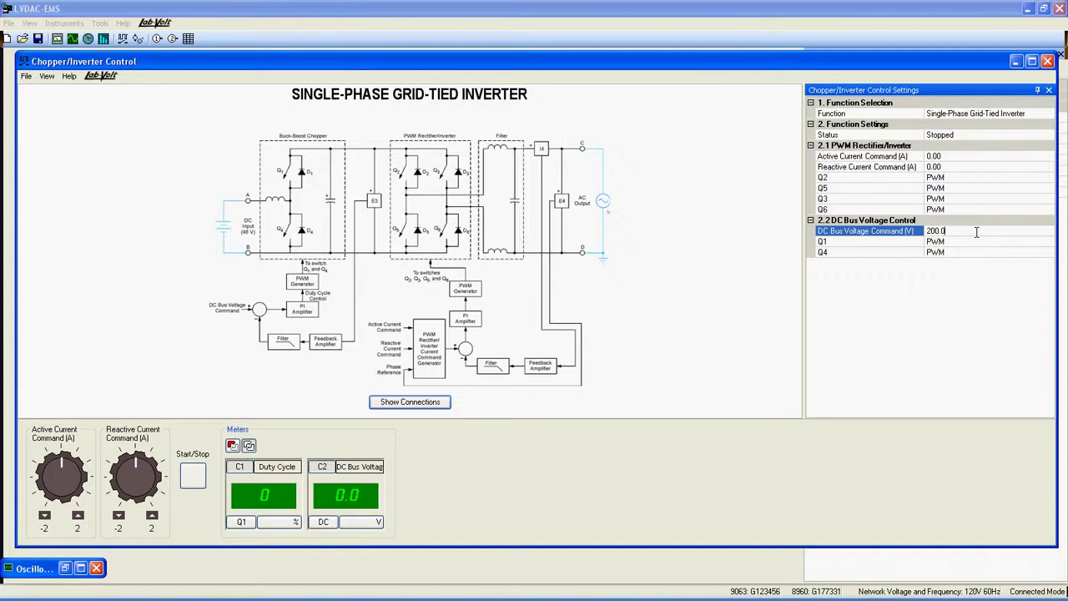
pyautogui.click(978, 241)
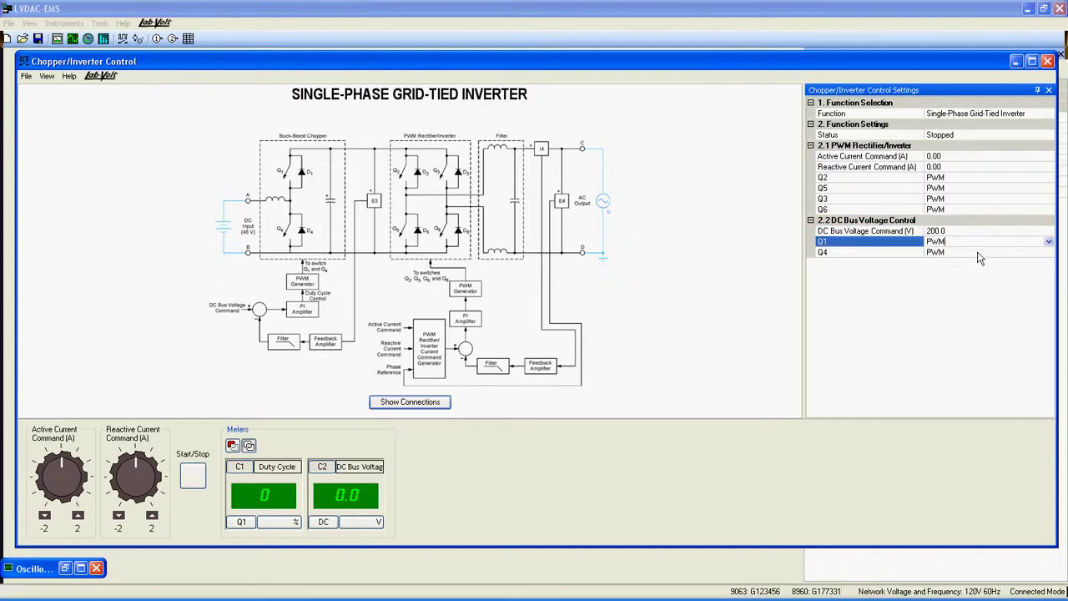
pyautogui.click(977, 251)
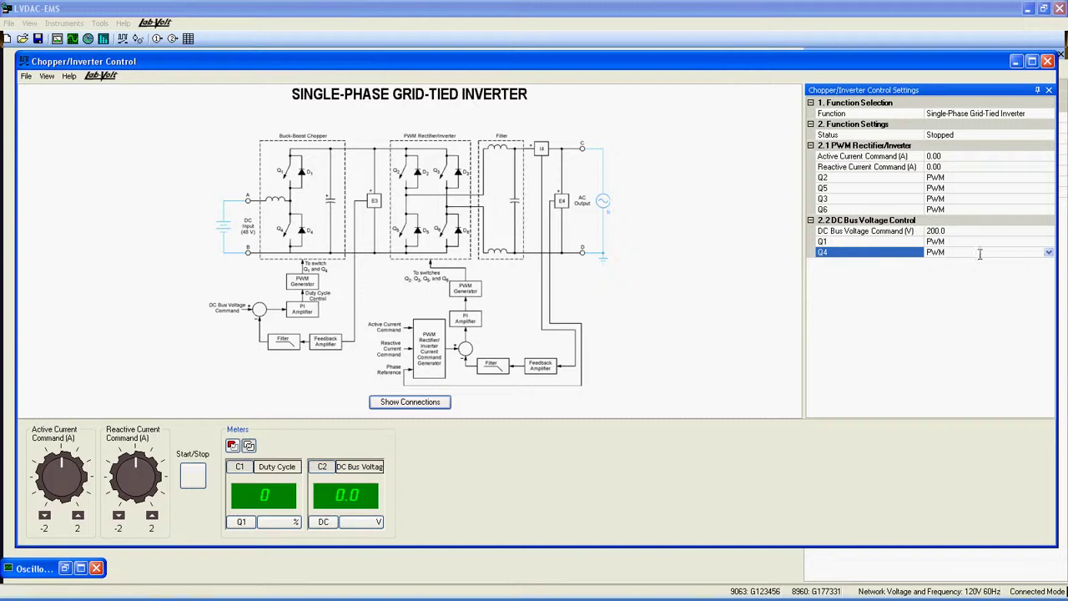
pyautogui.click(1048, 252)
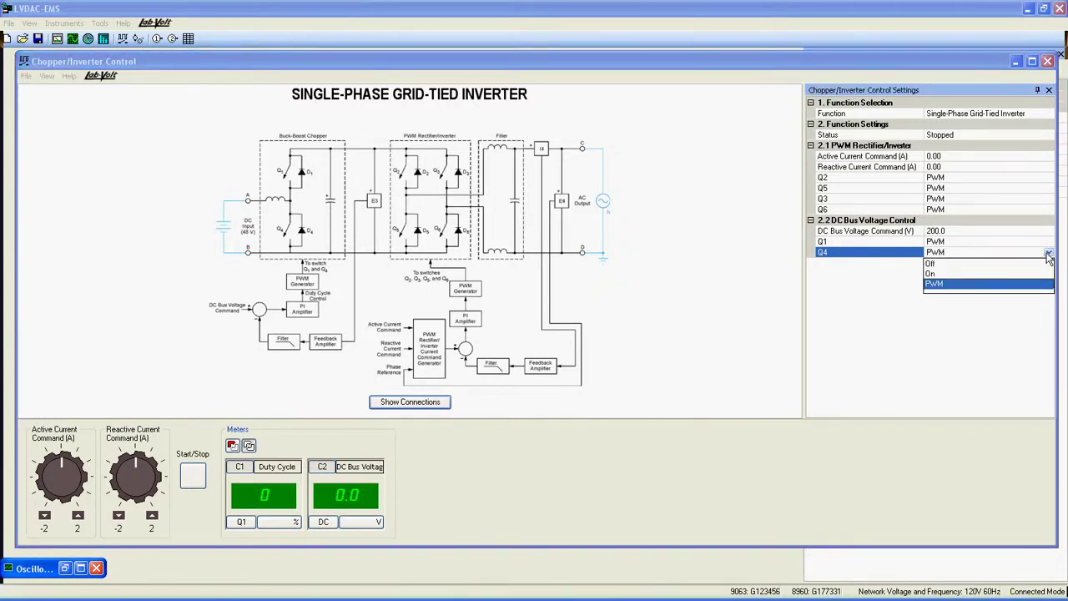
pyautogui.click(948, 284)
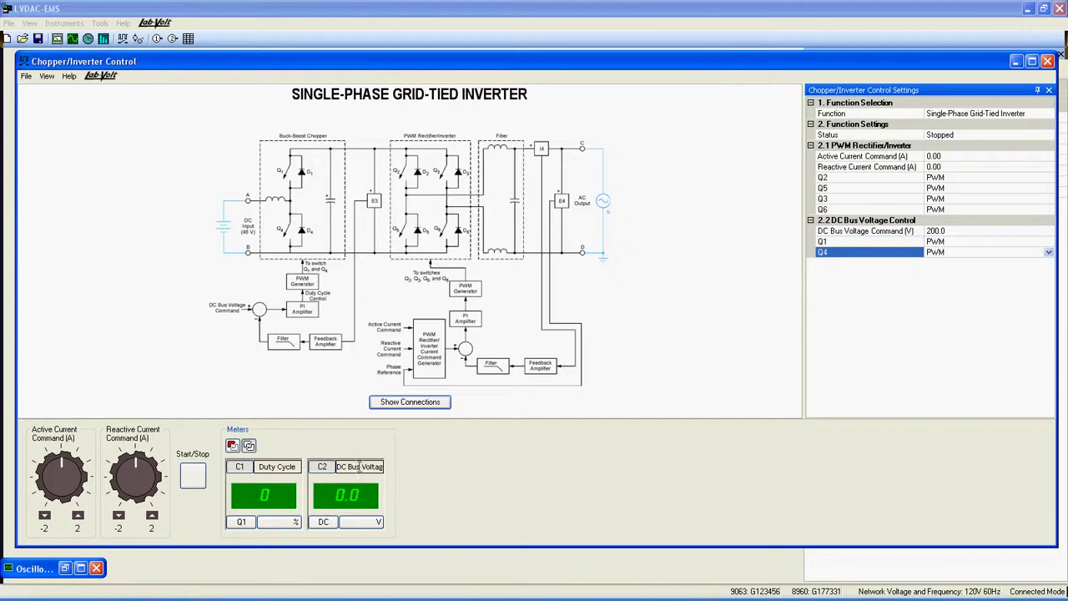
# Display the Connections window with the grid-tied inverter module wiring diagram.
pyautogui.click(250, 447)
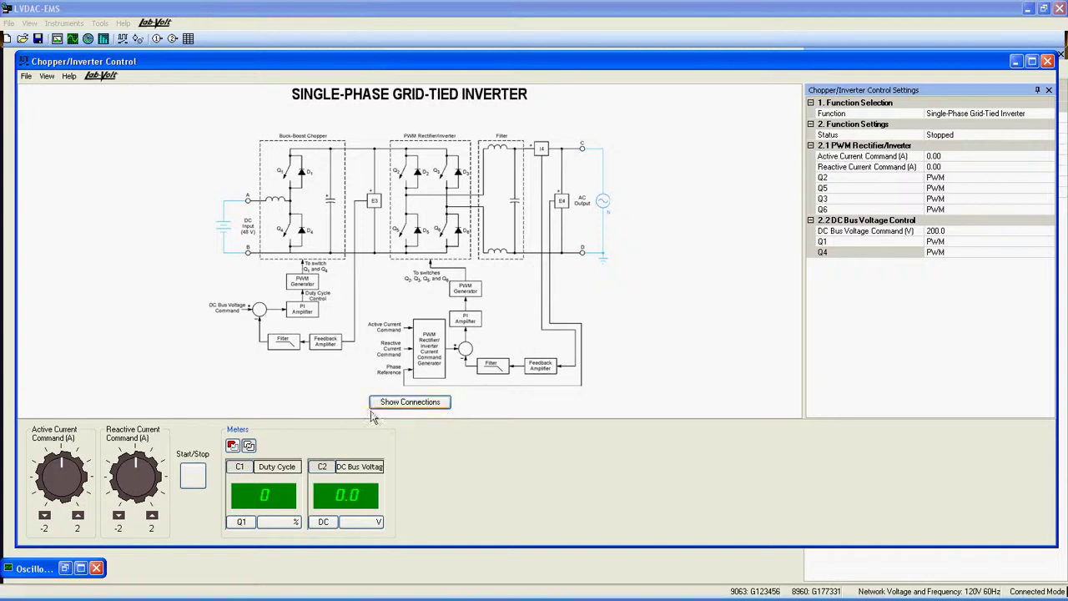
pyautogui.click(425, 404)
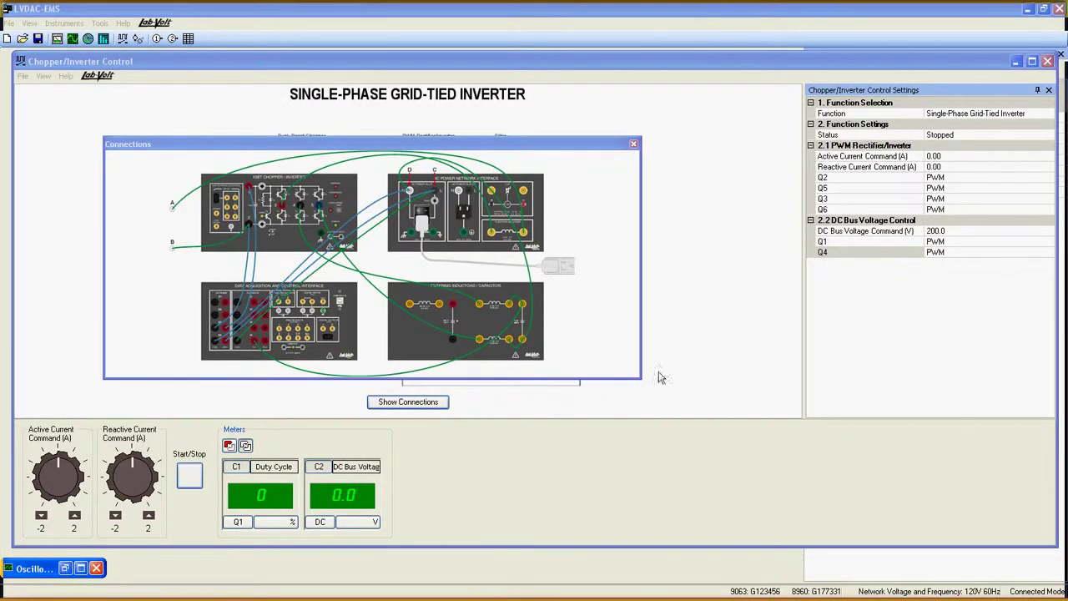
# Close the Connections window to return to the grid-tied inverter schematic.
pyautogui.click(633, 145)
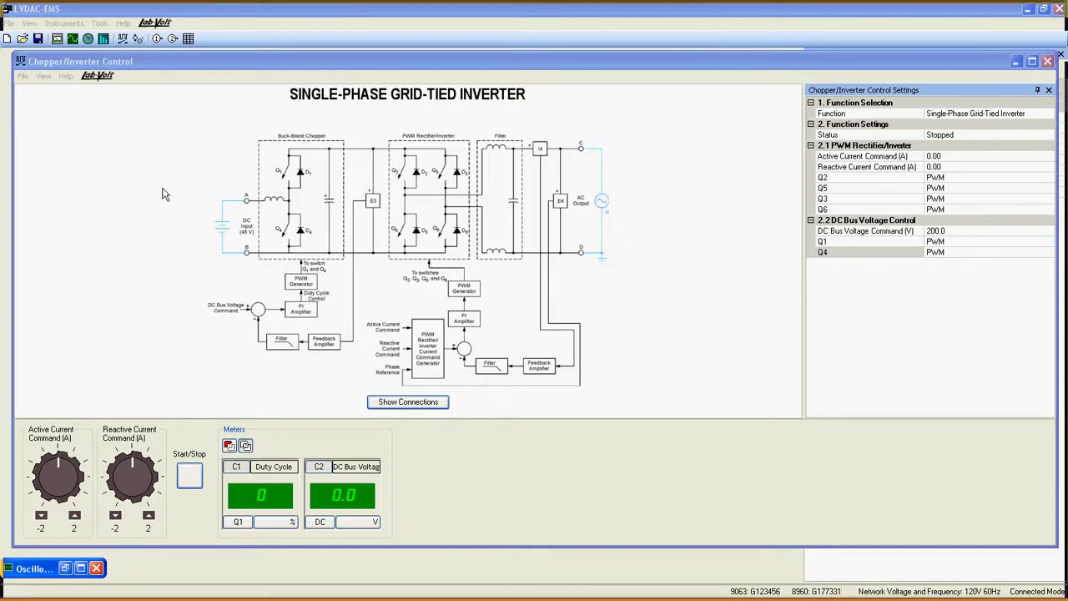
# Narrow the inverter window, show the Oscilloscope beside it, and start the inverter at 0.20 A.
pyautogui.moveTo(11, 182); pyautogui.dragTo(501, 183)
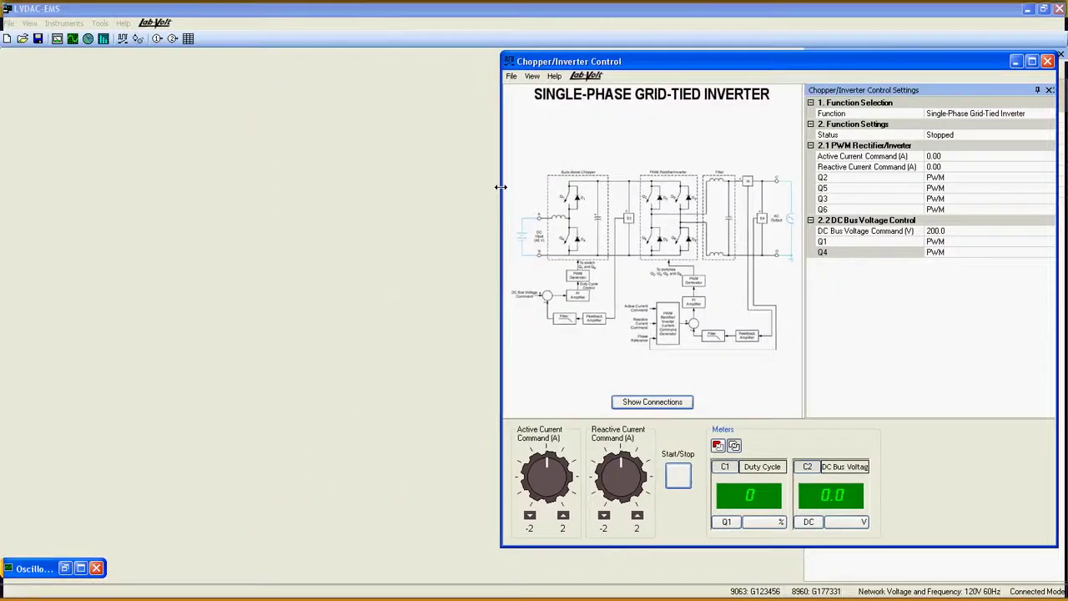
pyautogui.click(65, 568)
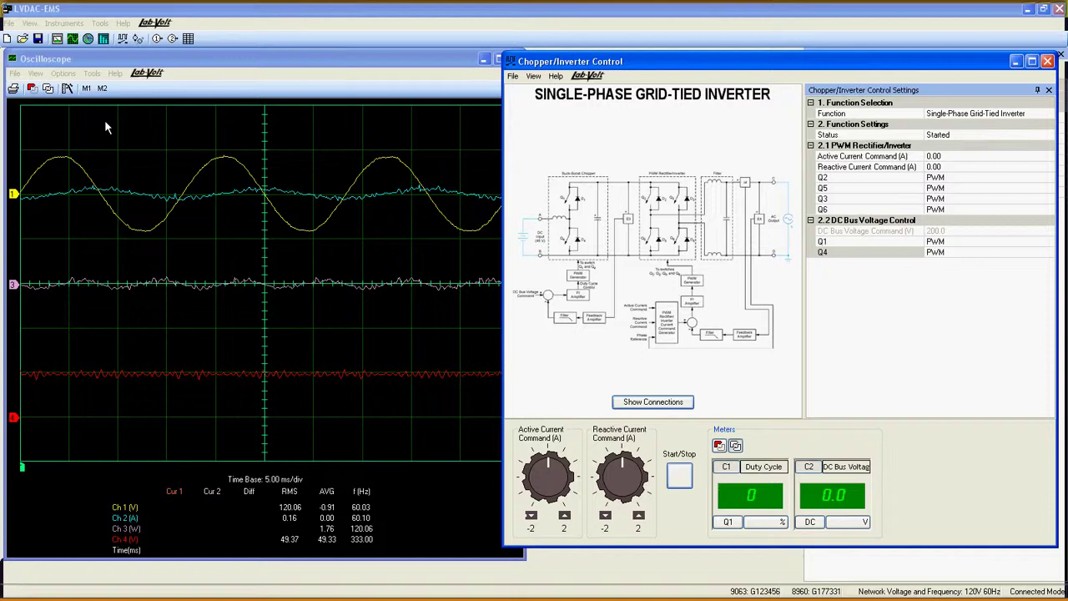
pyautogui.click(47, 88)
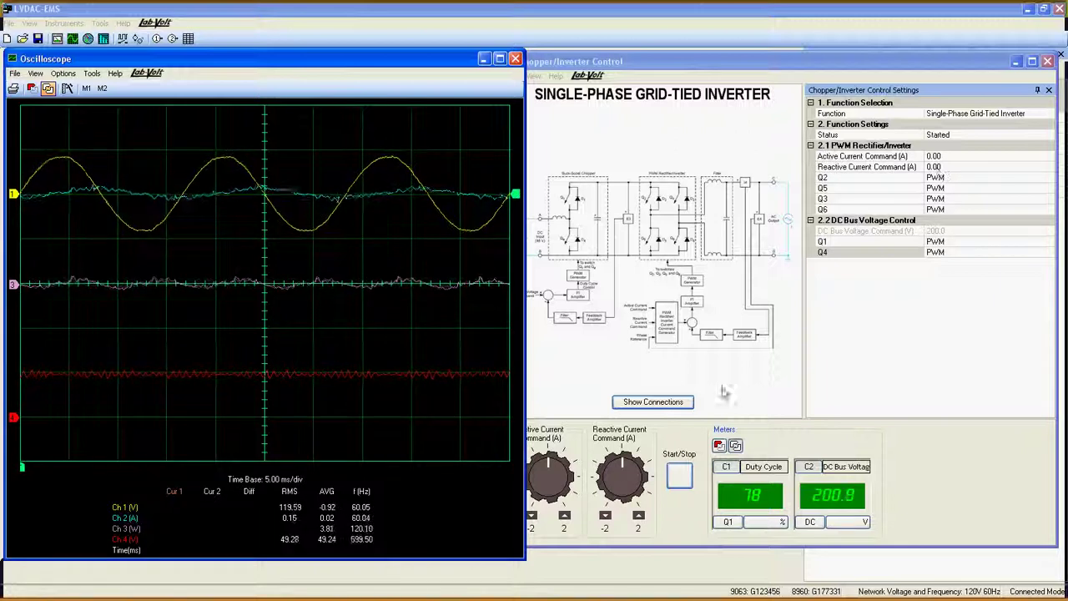
pyautogui.click(564, 517)
# Raise the Active Current Command to about 1.10 A.
pyautogui.click(564, 518)
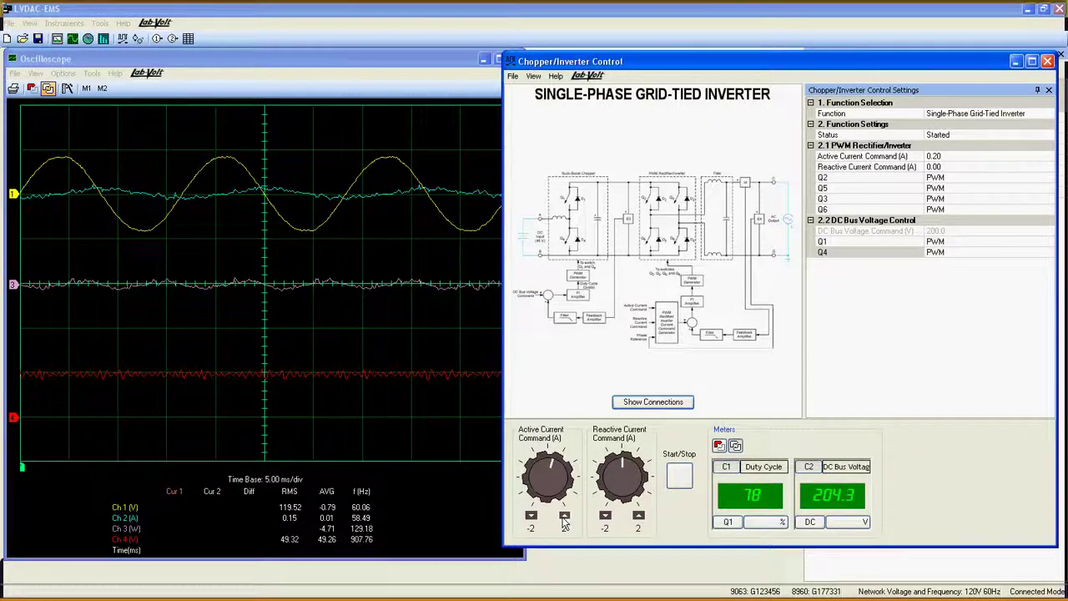
pyautogui.click(564, 517)
pyautogui.click(564, 517)
pyautogui.click(564, 517)
pyautogui.click(564, 517)
pyautogui.click(564, 518)
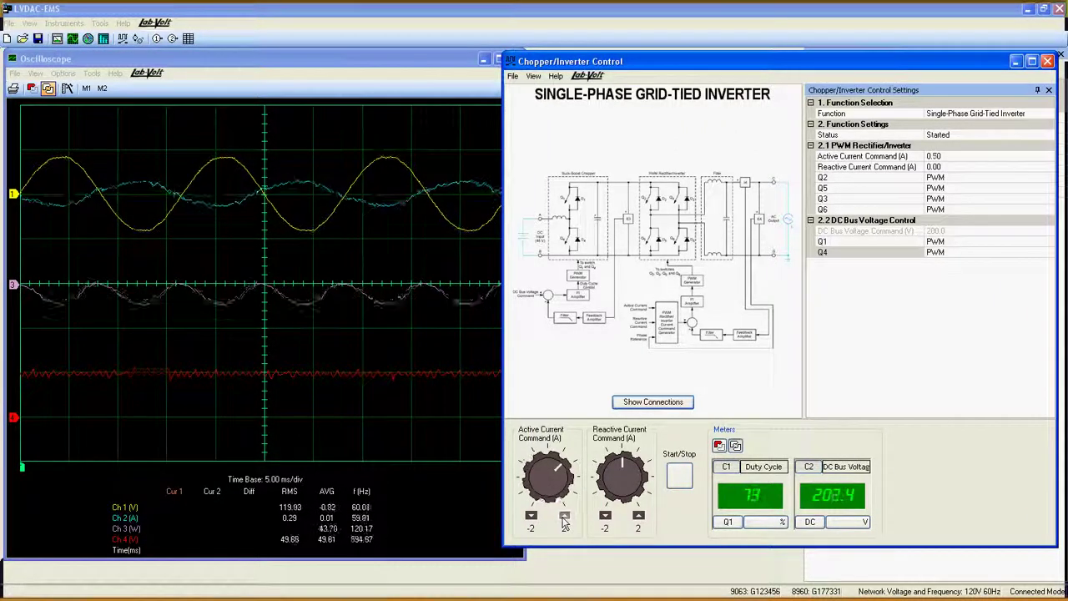
pyautogui.click(564, 517)
pyautogui.click(564, 518)
pyautogui.click(564, 518)
pyautogui.click(564, 518)
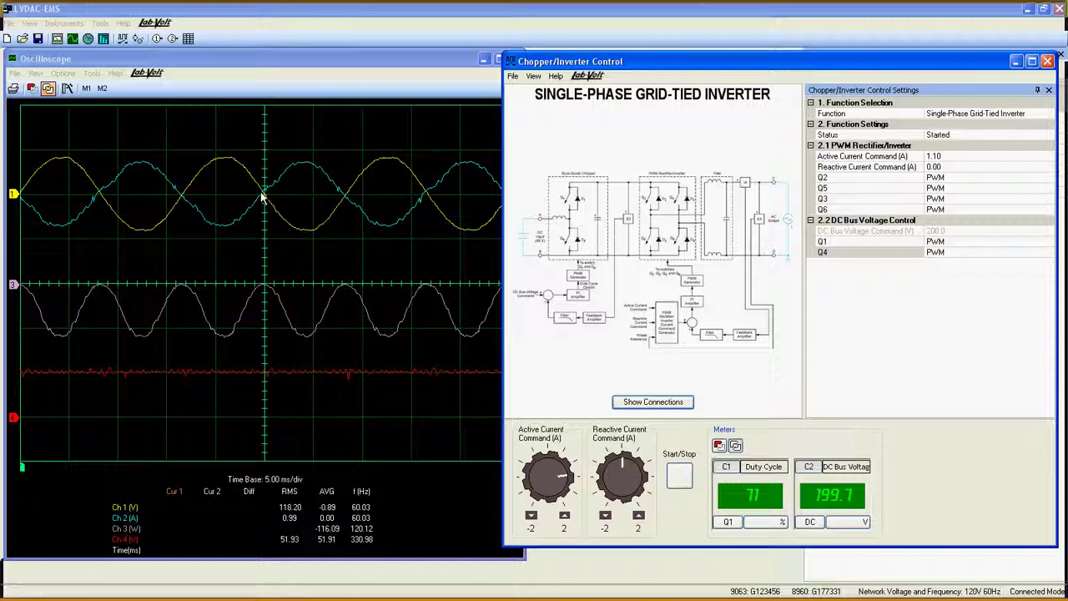
# Offset the Ch1 voltage trace lower on the scope, then set active current to 1.30 A.
pyautogui.click(14, 194)
pyautogui.moveTo(14, 173); pyautogui.dragTo(14, 194)
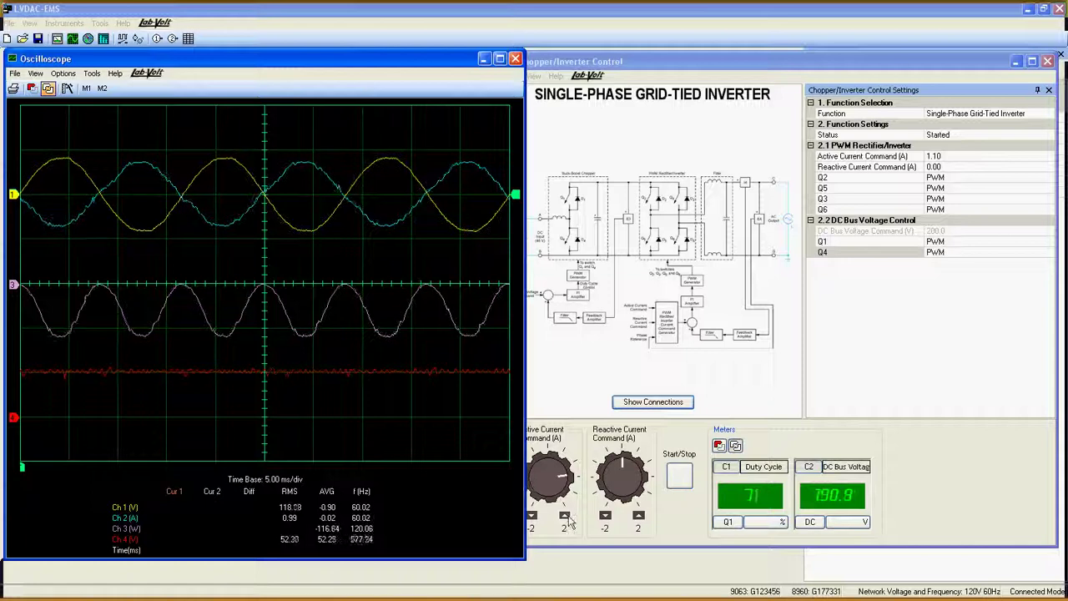
pyautogui.click(564, 516)
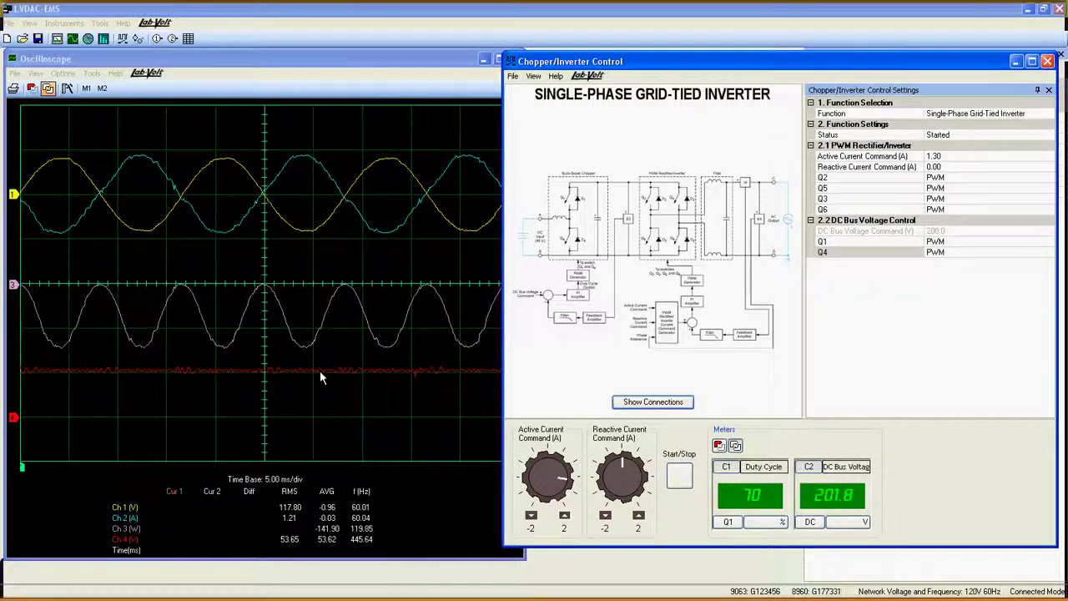
# Step the Active Current Command down through zero to -1.60 A.
pyautogui.click(532, 518)
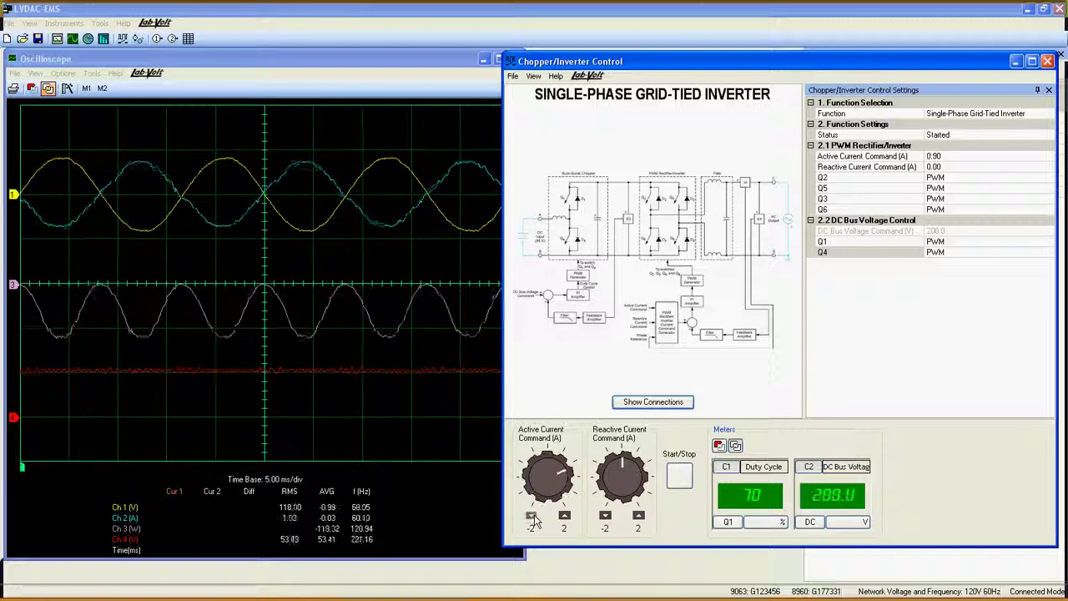
pyautogui.click(532, 518)
pyautogui.click(533, 517)
pyautogui.click(532, 517)
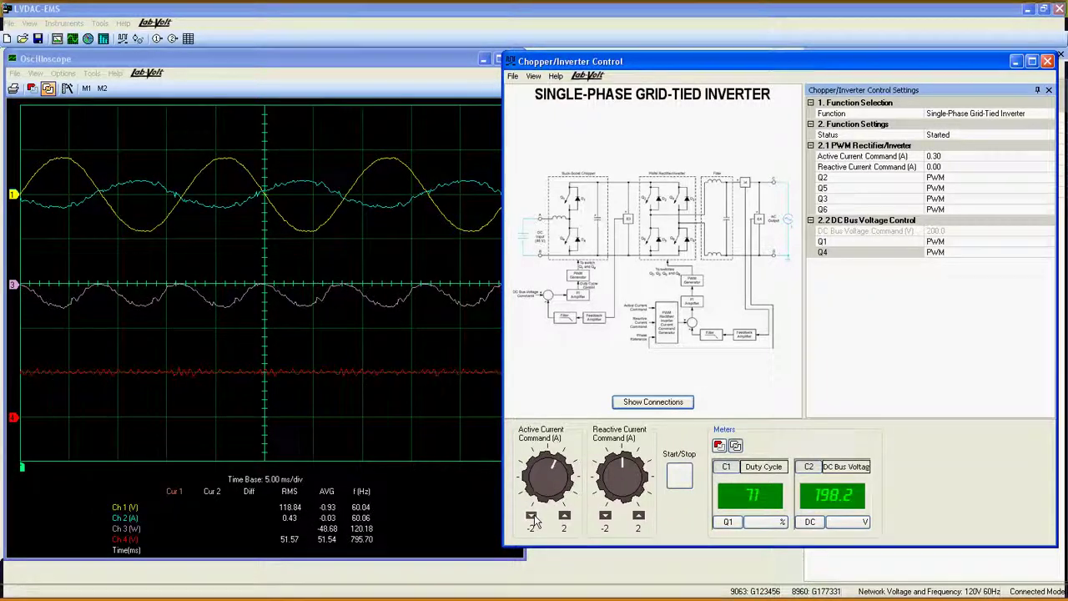
pyautogui.click(532, 518)
pyautogui.click(532, 518)
pyautogui.click(532, 517)
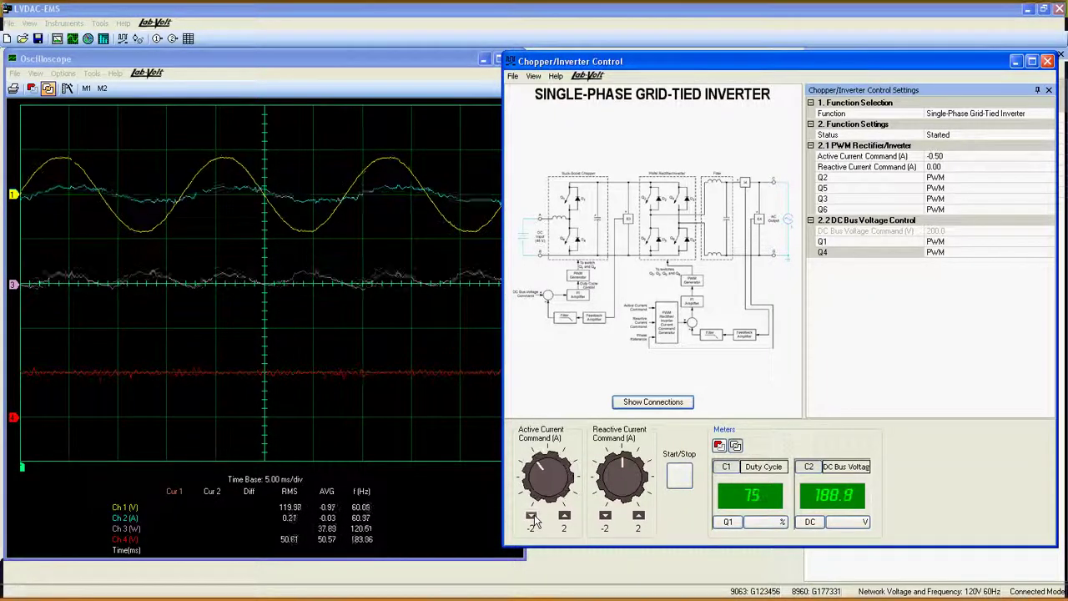
pyautogui.click(532, 517)
pyautogui.click(532, 517)
pyautogui.click(532, 517)
pyautogui.click(533, 517)
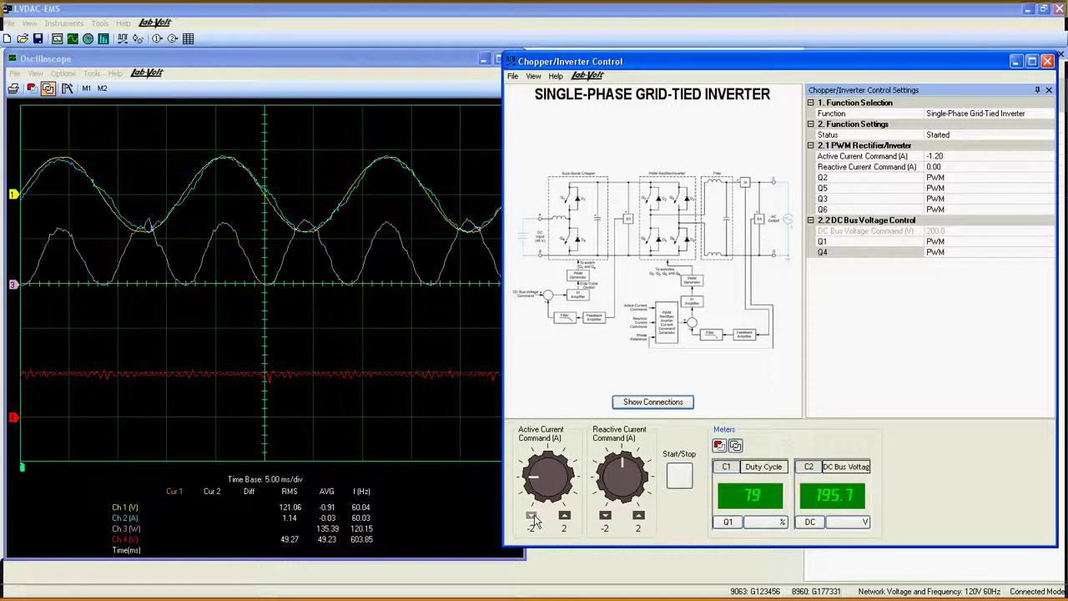
pyautogui.click(532, 518)
pyautogui.click(533, 517)
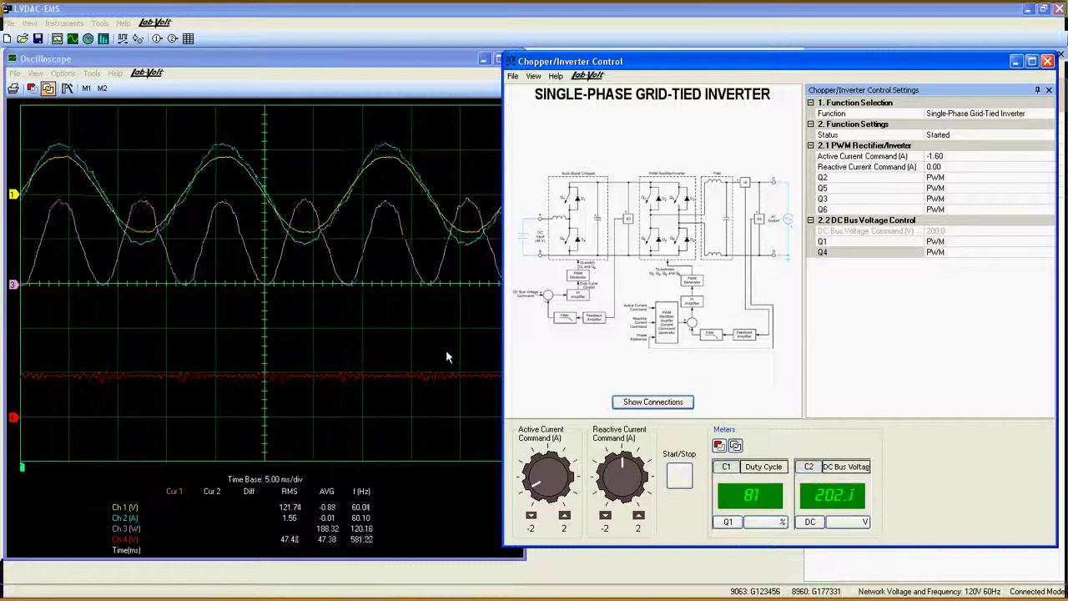
# Return the Active Current Command to 0.00 A.
pyautogui.click(564, 516)
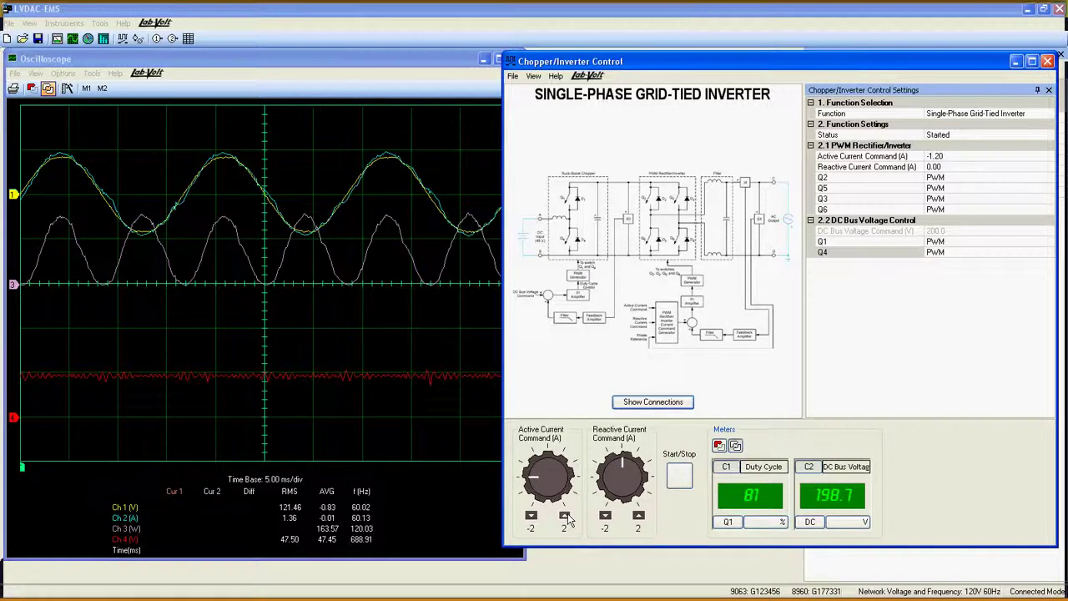
pyautogui.click(565, 516)
pyautogui.click(565, 516)
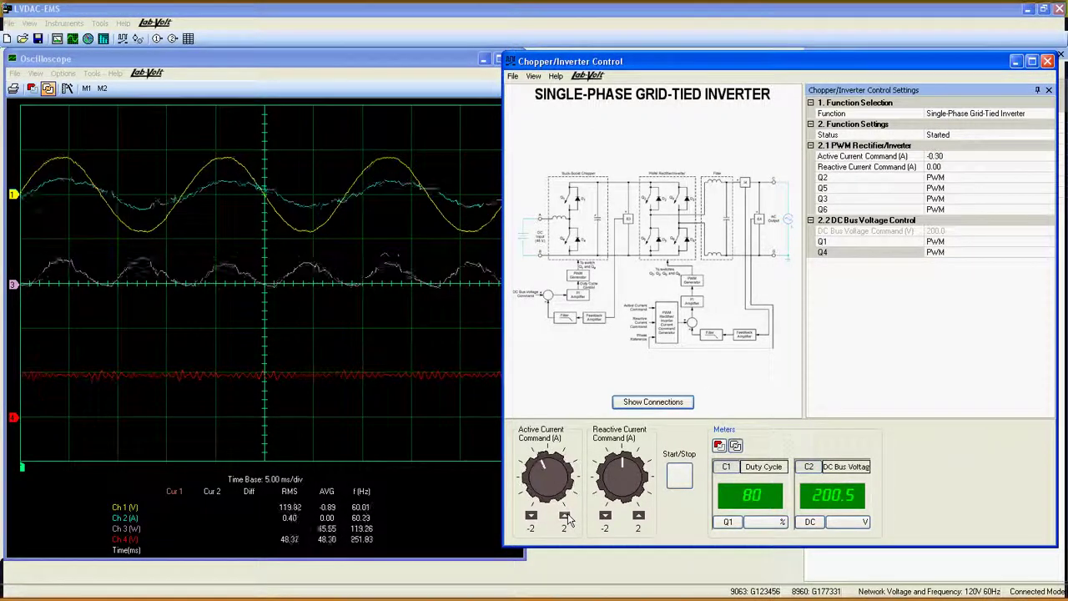
pyautogui.click(565, 515)
pyautogui.click(565, 516)
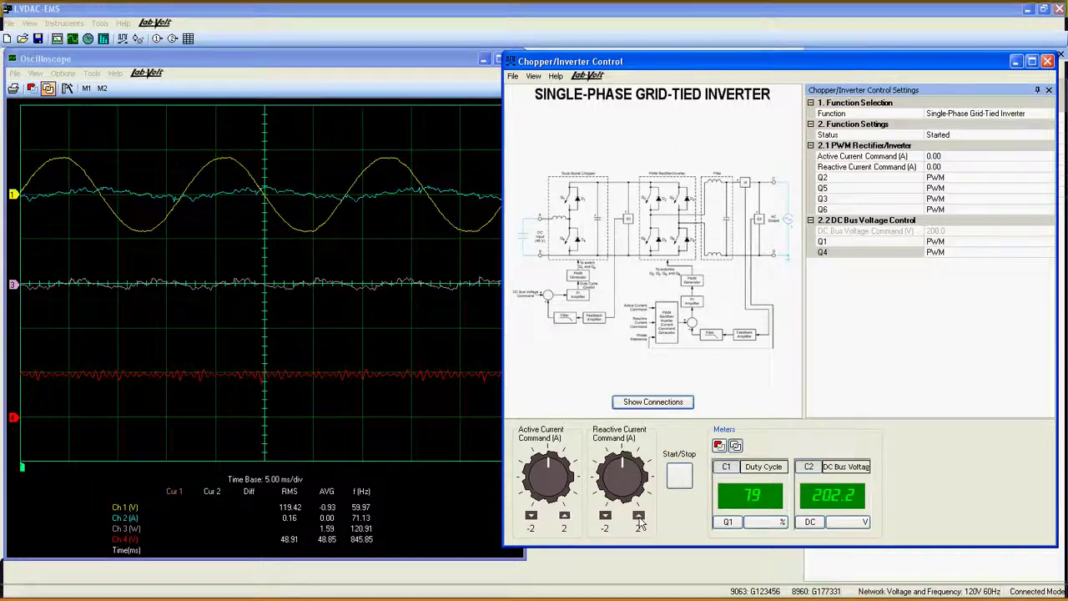
# Raise the Reactive Current Command to 1.50 A and bring the oscilloscope forward.
pyautogui.click(638, 516)
pyautogui.click(639, 516)
pyautogui.click(638, 516)
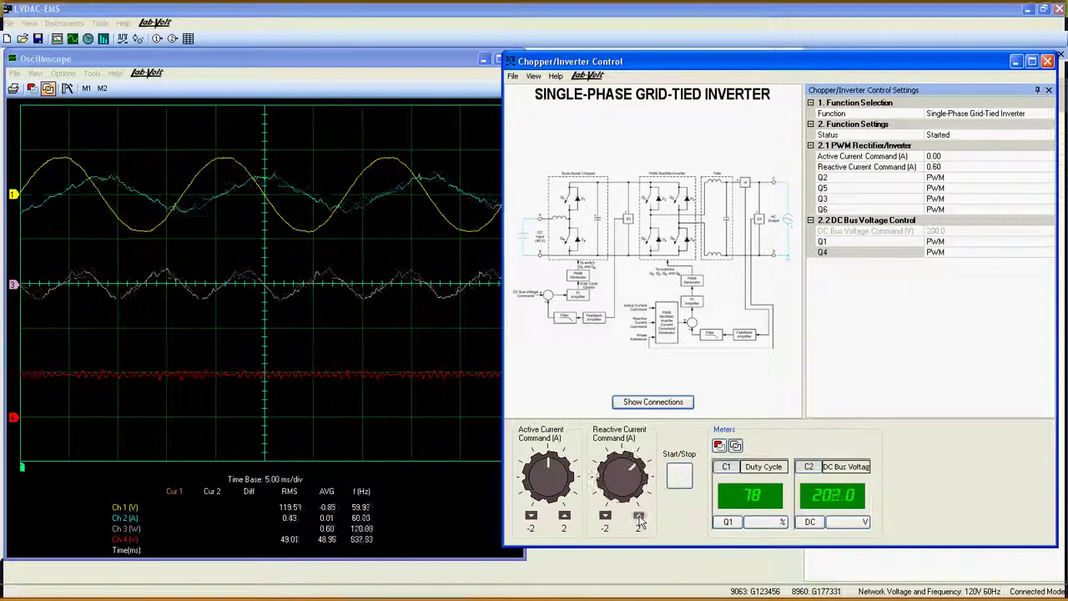
pyautogui.click(638, 516)
pyautogui.click(638, 515)
pyautogui.click(639, 516)
pyautogui.click(638, 516)
pyautogui.click(638, 515)
pyautogui.click(639, 515)
pyautogui.click(638, 515)
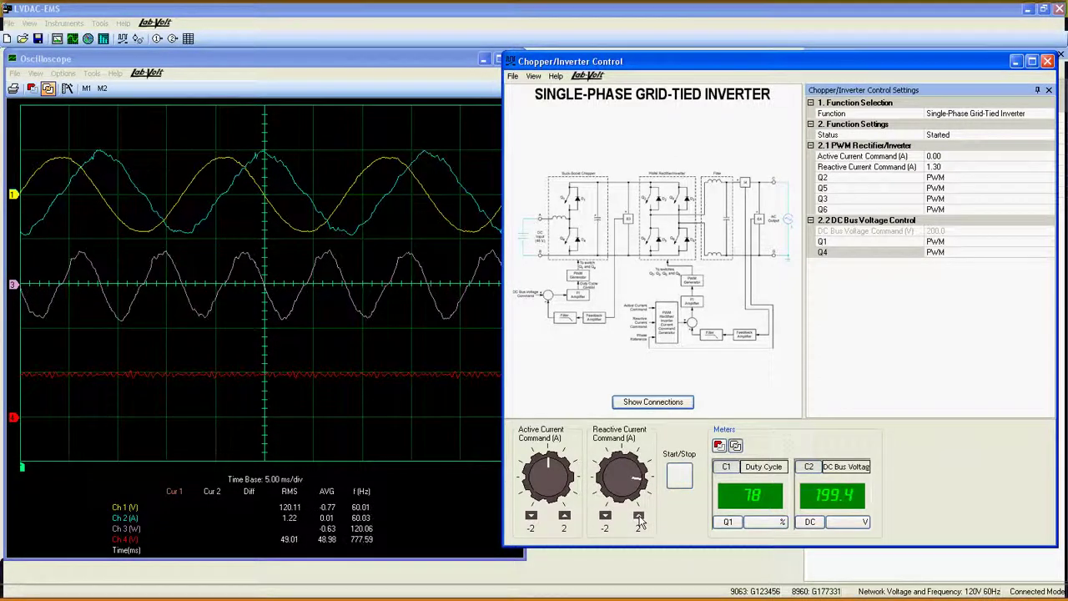
pyautogui.click(639, 516)
pyautogui.click(638, 516)
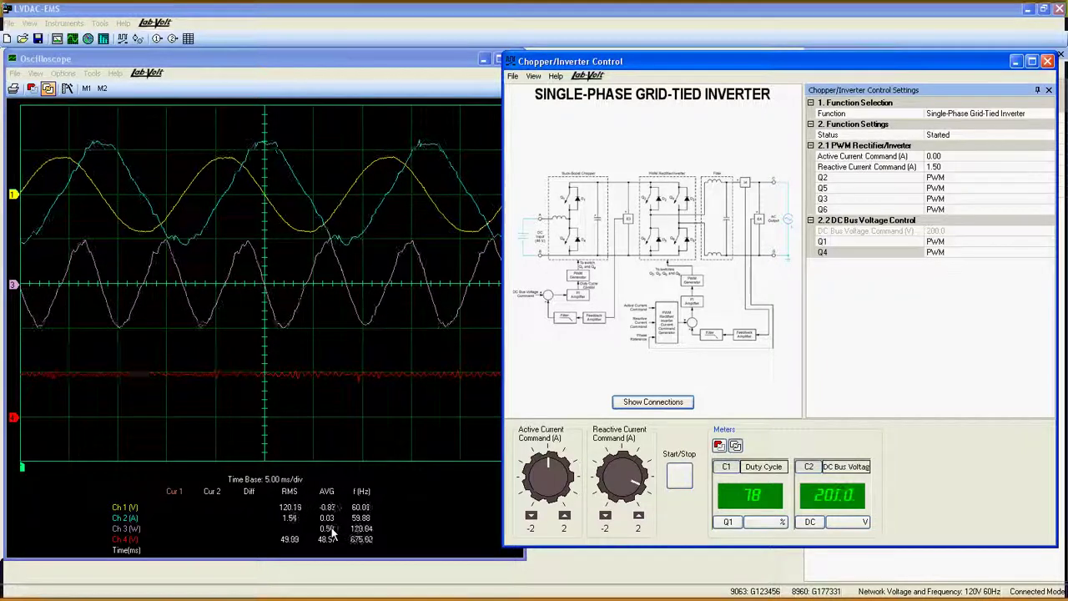
pyautogui.click(402, 487)
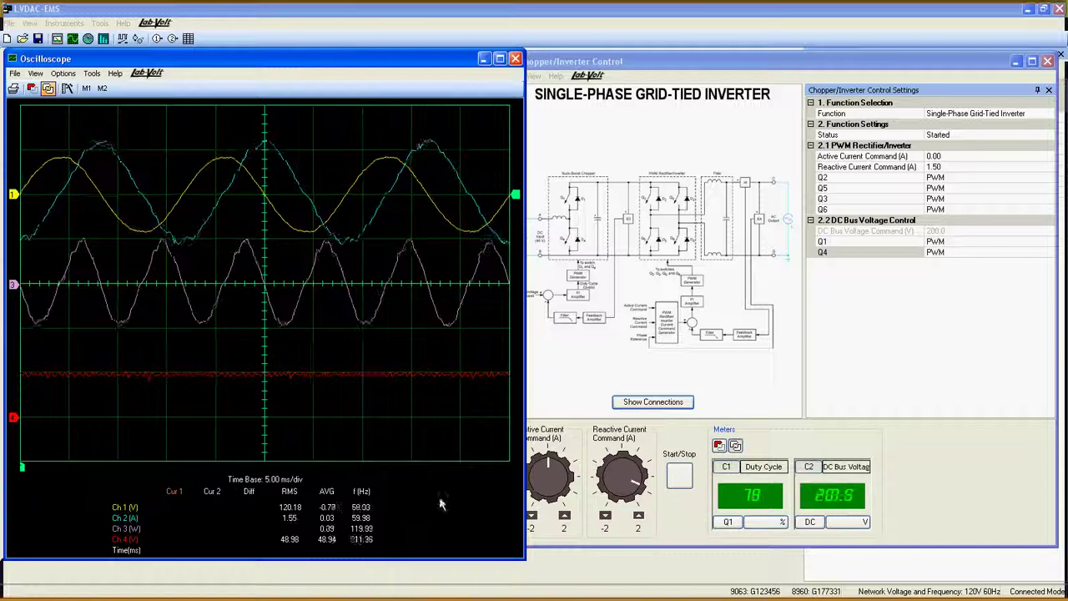
# Lower the Reactive Current Command through zero to -1.60 A.
pyautogui.click(606, 515)
pyautogui.click(606, 516)
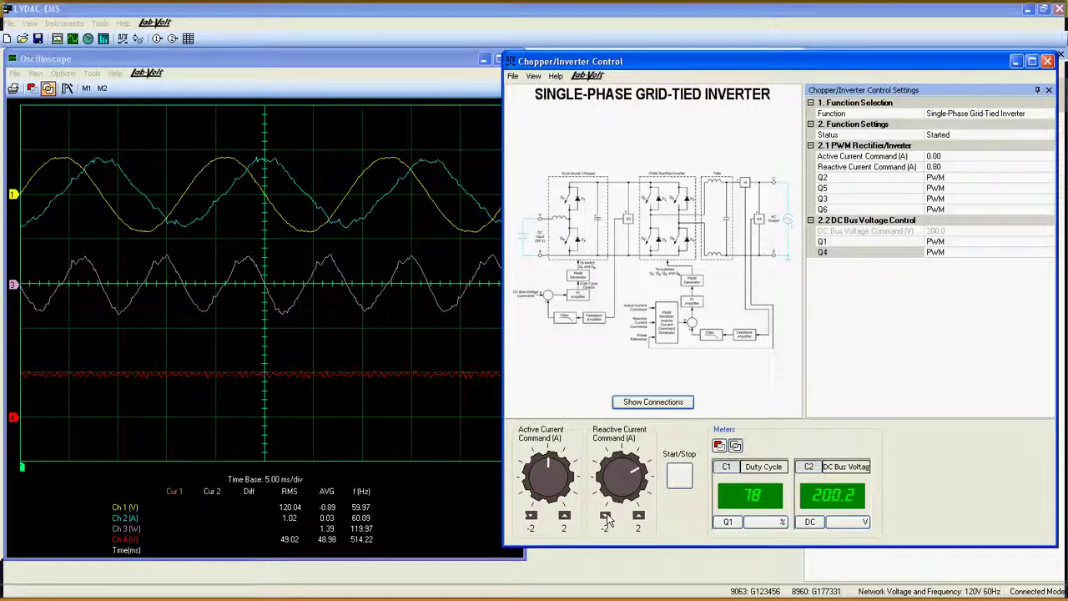
pyautogui.click(606, 516)
pyautogui.click(606, 516)
pyautogui.click(606, 515)
pyautogui.click(606, 516)
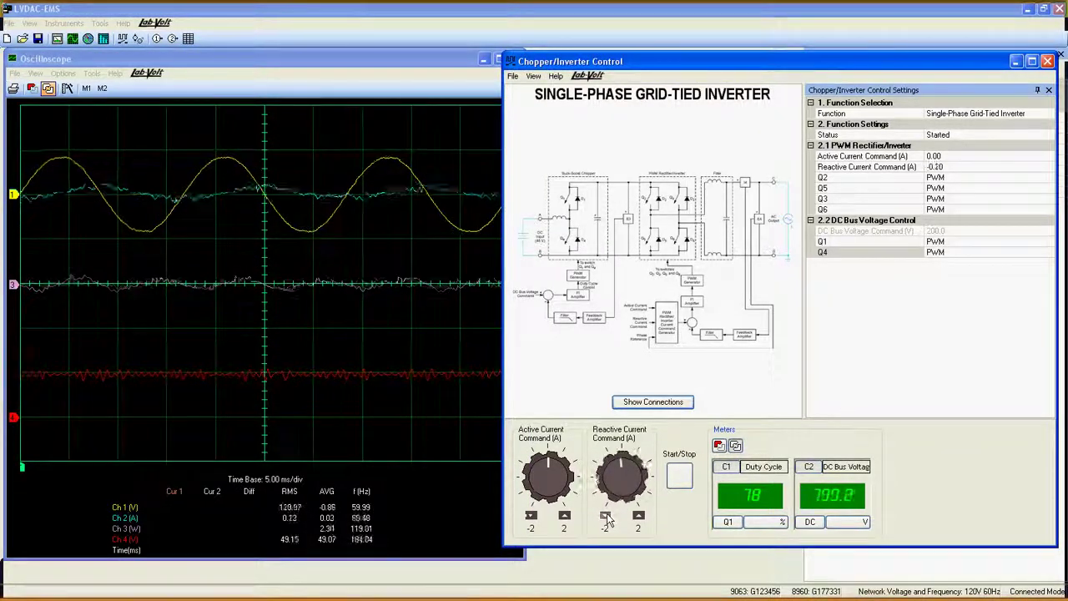
pyautogui.click(606, 515)
pyautogui.click(606, 515)
pyautogui.click(606, 515)
pyautogui.click(606, 516)
pyautogui.click(606, 515)
pyautogui.click(606, 516)
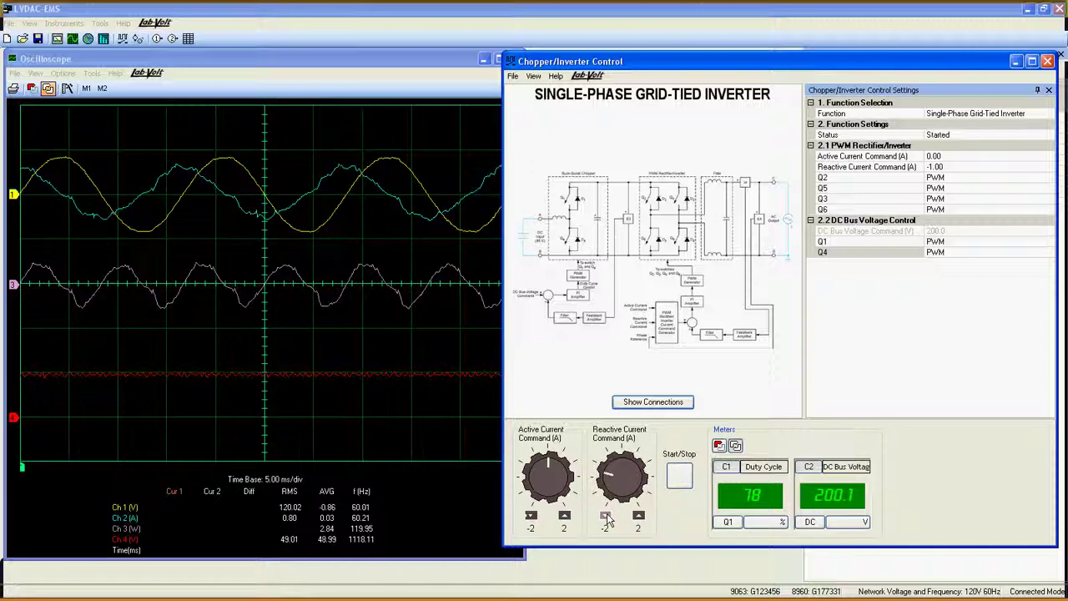
pyautogui.click(606, 516)
pyautogui.click(606, 515)
pyautogui.click(605, 516)
pyautogui.click(605, 516)
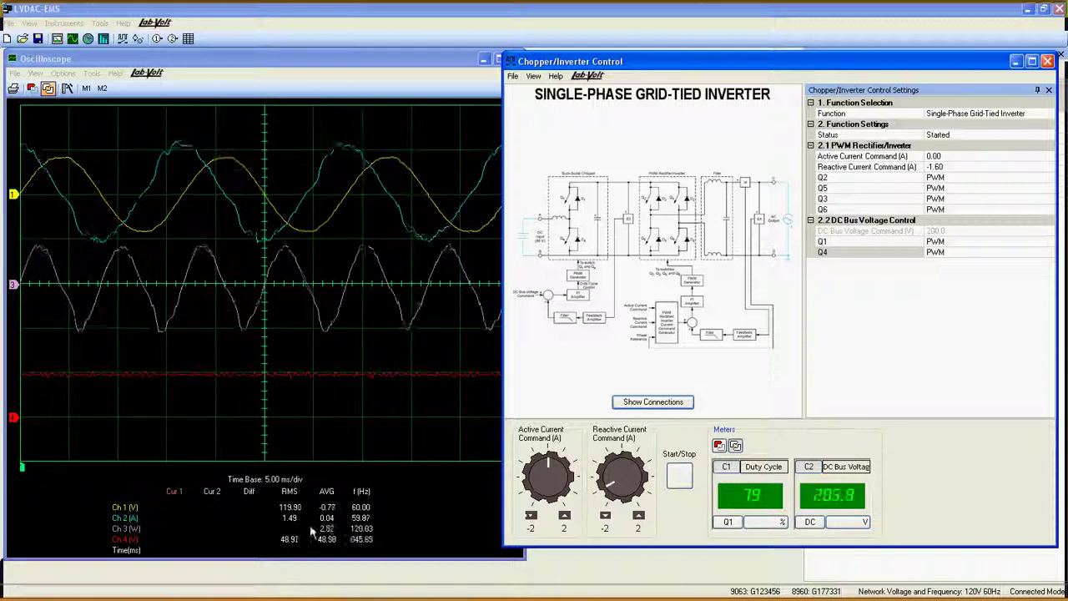
# Raise the Reactive Current Command back toward zero, reaching -0.90 A.
pyautogui.click(638, 516)
pyautogui.click(639, 515)
pyautogui.click(639, 515)
pyautogui.click(638, 515)
pyautogui.click(638, 516)
pyautogui.click(639, 516)
pyautogui.click(639, 516)
pyautogui.click(639, 515)
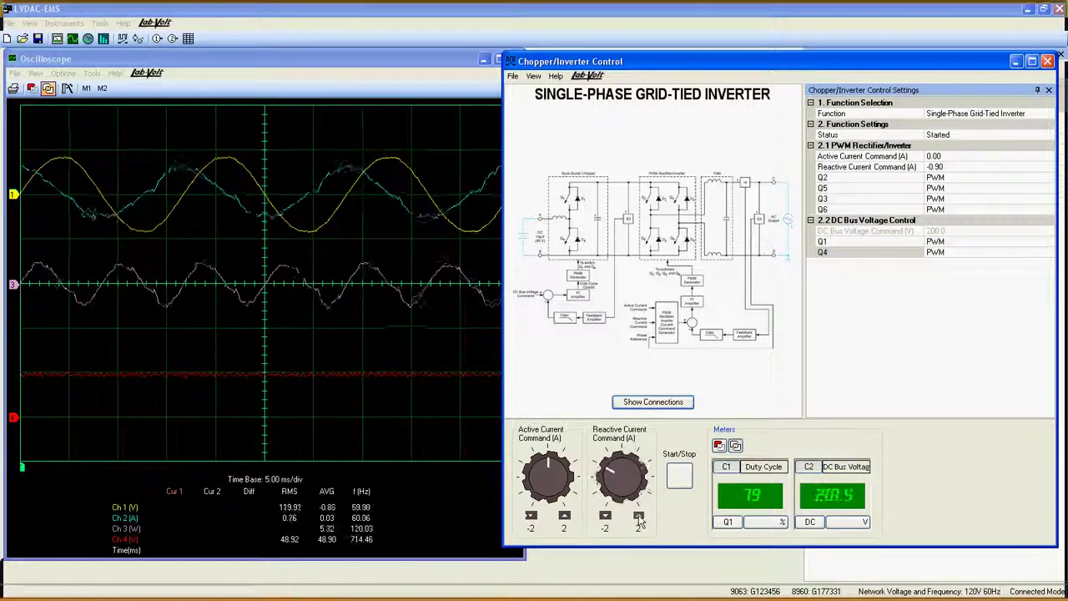
pyautogui.click(638, 516)
pyautogui.click(638, 516)
pyautogui.click(639, 515)
pyautogui.click(638, 516)
pyautogui.click(638, 516)
pyautogui.click(639, 516)
pyautogui.click(638, 515)
pyautogui.click(639, 515)
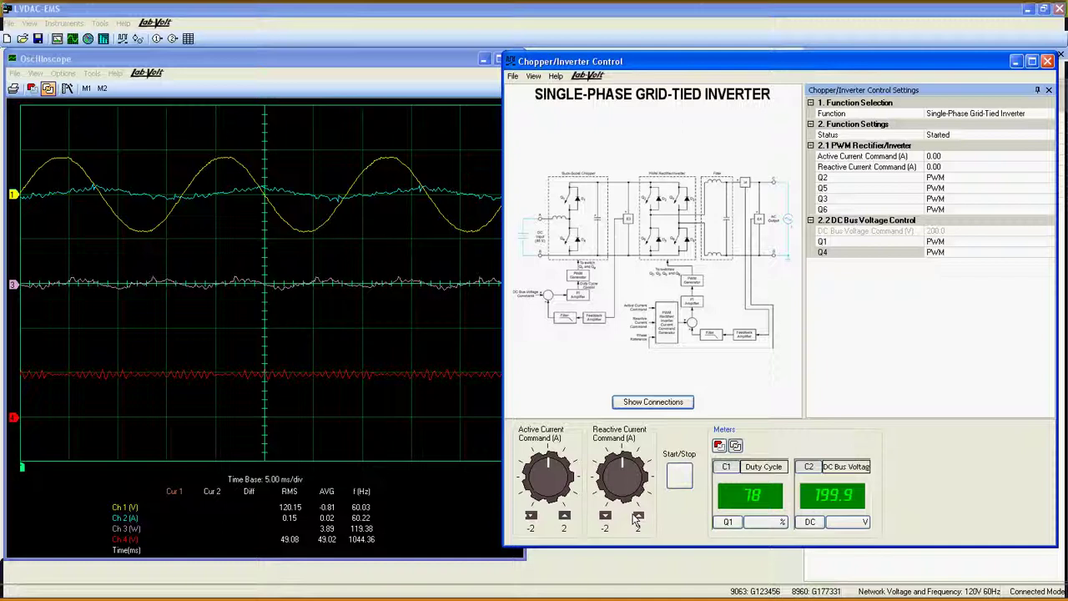
# Raise the Active Current Command toward 0.60 A.
pyautogui.click(564, 516)
pyautogui.click(564, 516)
pyautogui.click(565, 515)
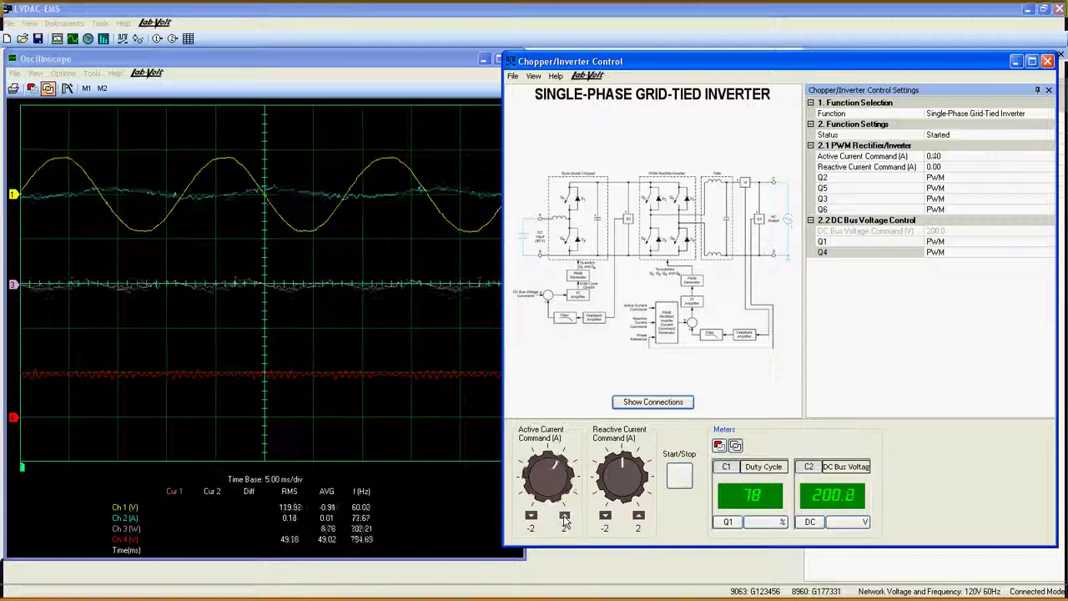
pyautogui.click(564, 516)
pyautogui.click(565, 515)
pyautogui.click(564, 516)
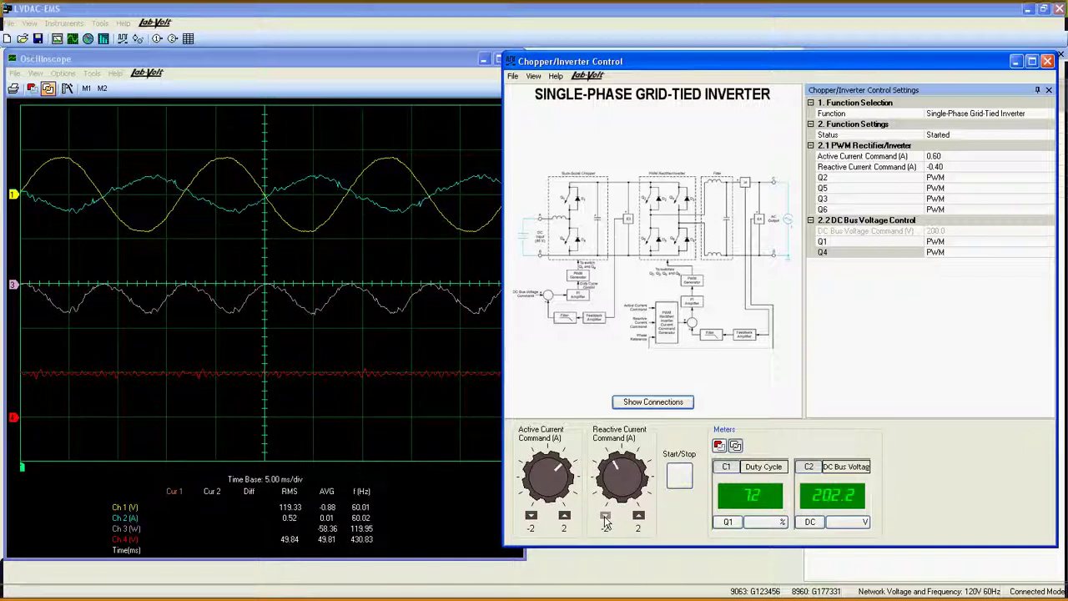